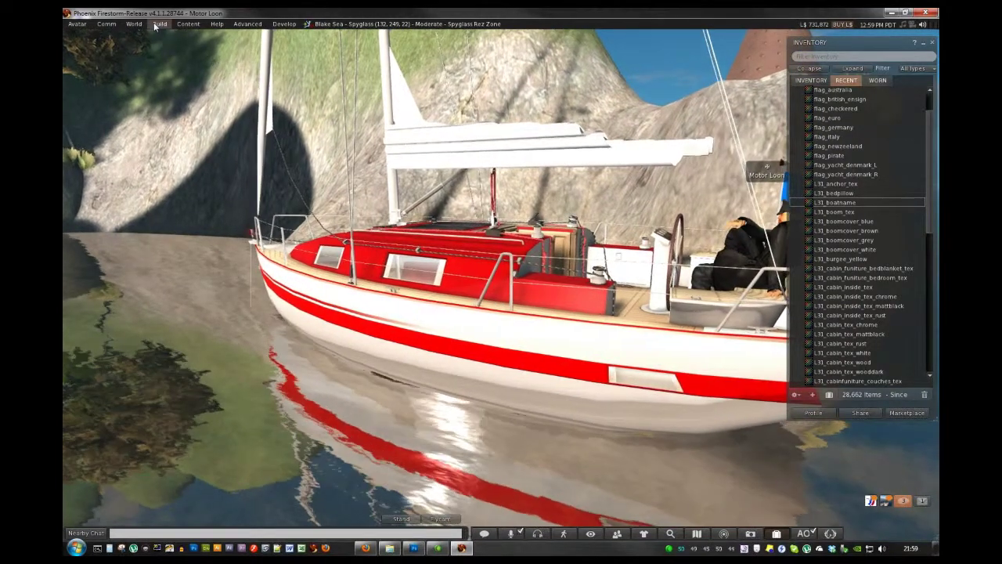
# - Bulk upload the texture files L31_boatname, L31_hull_tex_white+grey and L31_mainsail_std_tex from the Desktop
pyautogui.click(161, 24)
pyautogui.moveTo(180, 149)
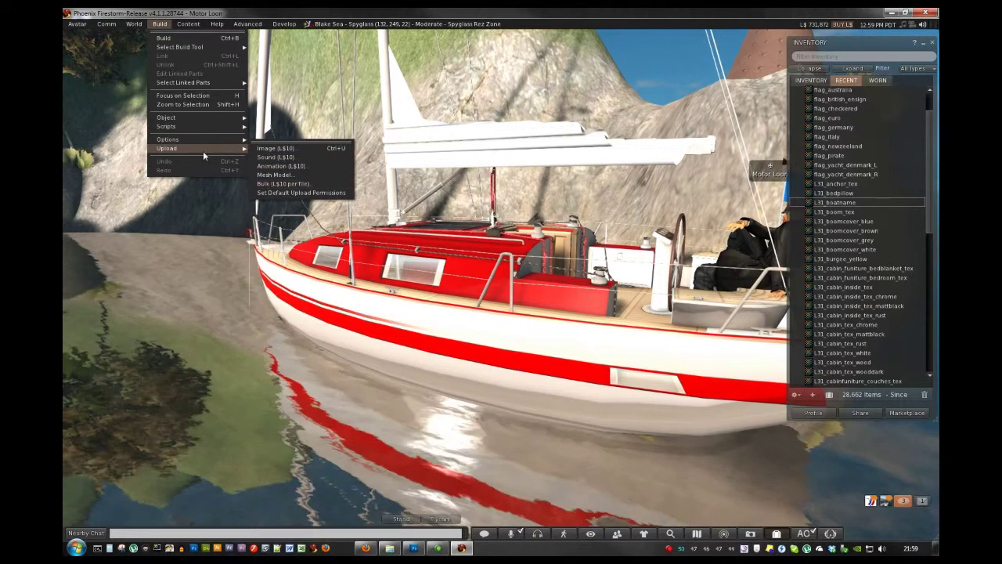
pyautogui.click(284, 184)
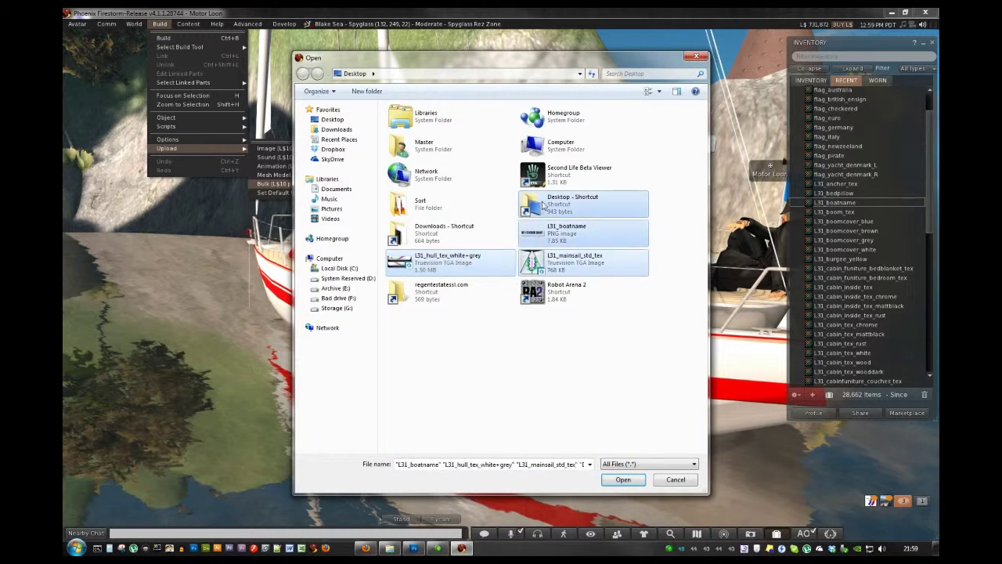
pyautogui.click(554, 241)
pyautogui.click(623, 480)
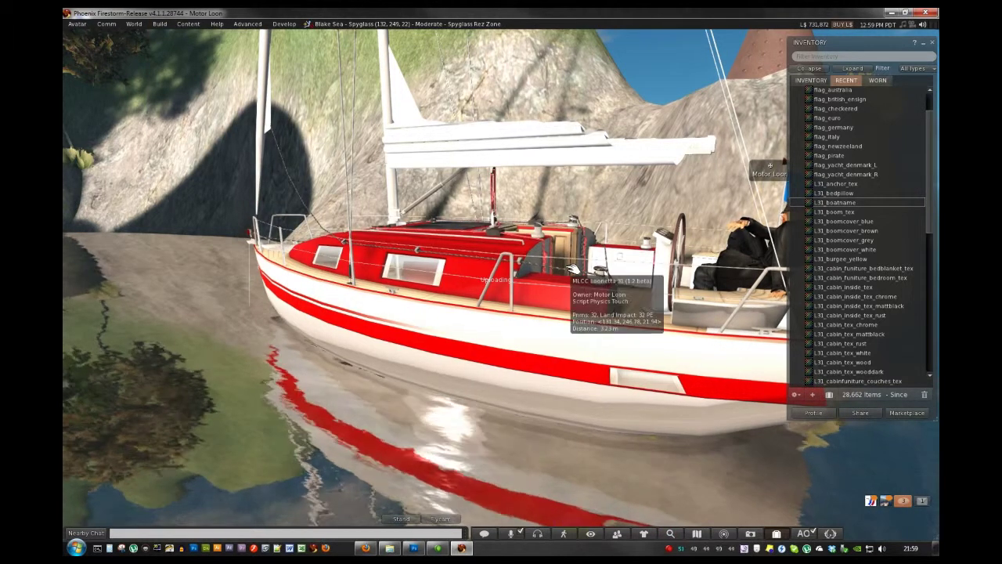
# - Open the setup options of the Loonetta 31 boat and start its retexture mode
pyautogui.press('Left')
pyautogui.press('Left')
pyautogui.press('Left')
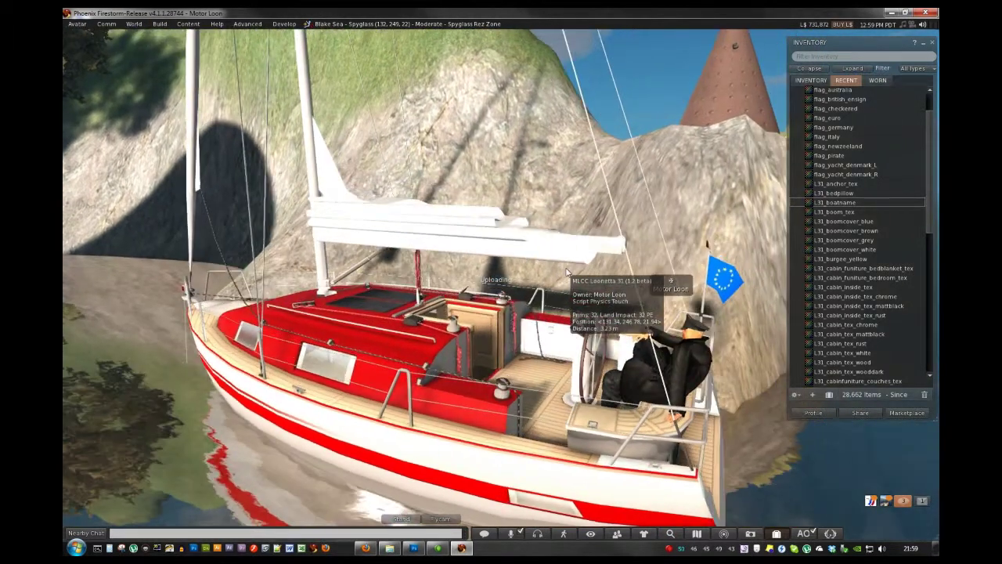
pyautogui.scroll(-2, 567, 269)
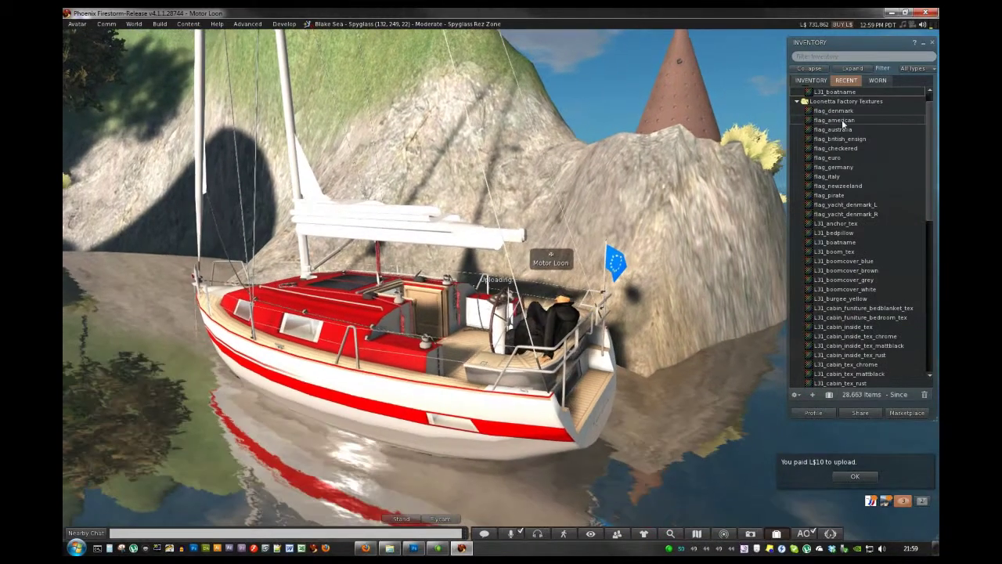
pyautogui.scroll(1, 842, 119)
pyautogui.scroll(-2, 619, 296)
pyautogui.press('Left')
pyautogui.press('Left')
pyautogui.press('Left')
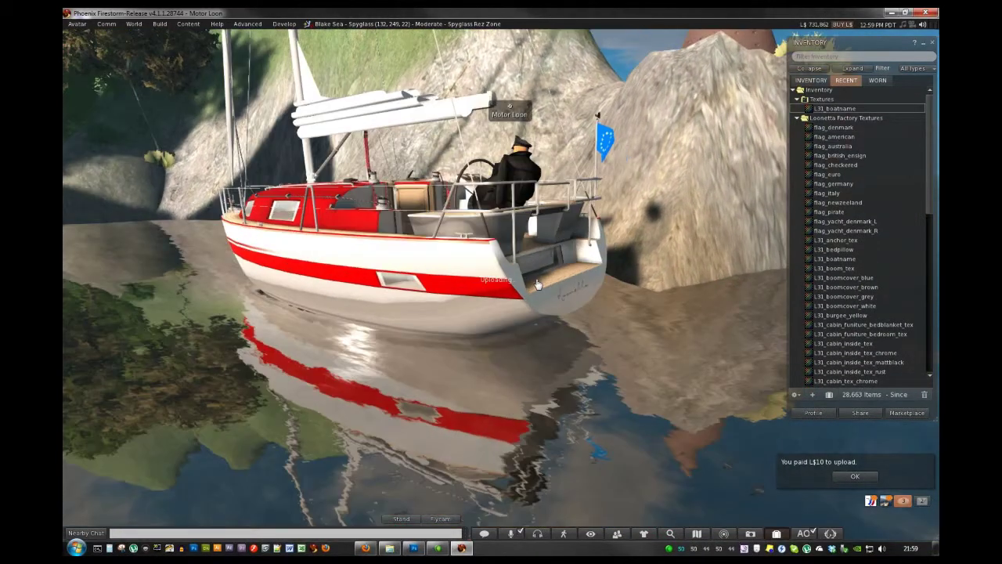
pyautogui.scroll(3, 549, 278)
pyautogui.press('Left')
pyautogui.press('Left')
pyautogui.press('Left')
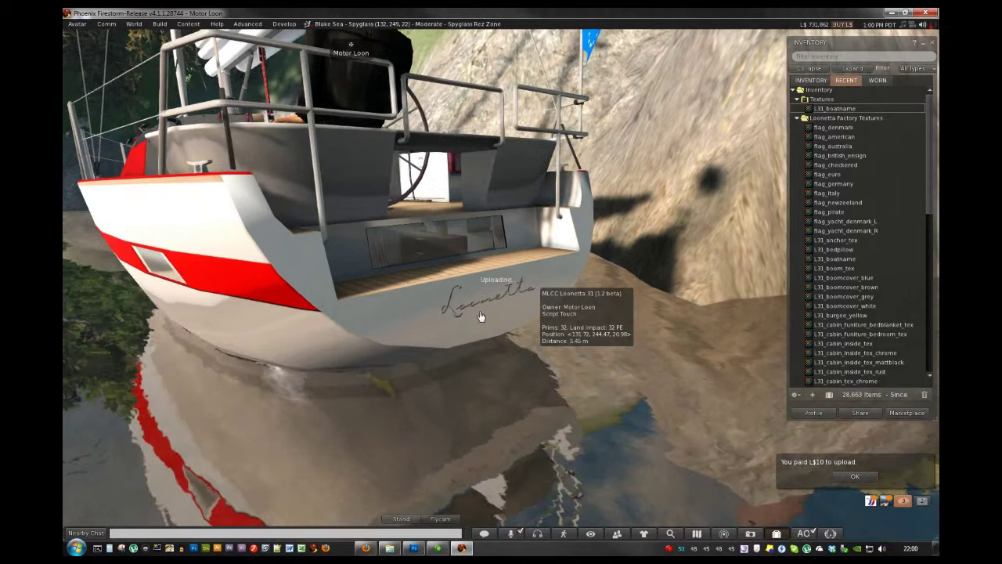
pyautogui.click(376, 329)
pyautogui.press('Left')
pyautogui.press('Left')
pyautogui.press('Left')
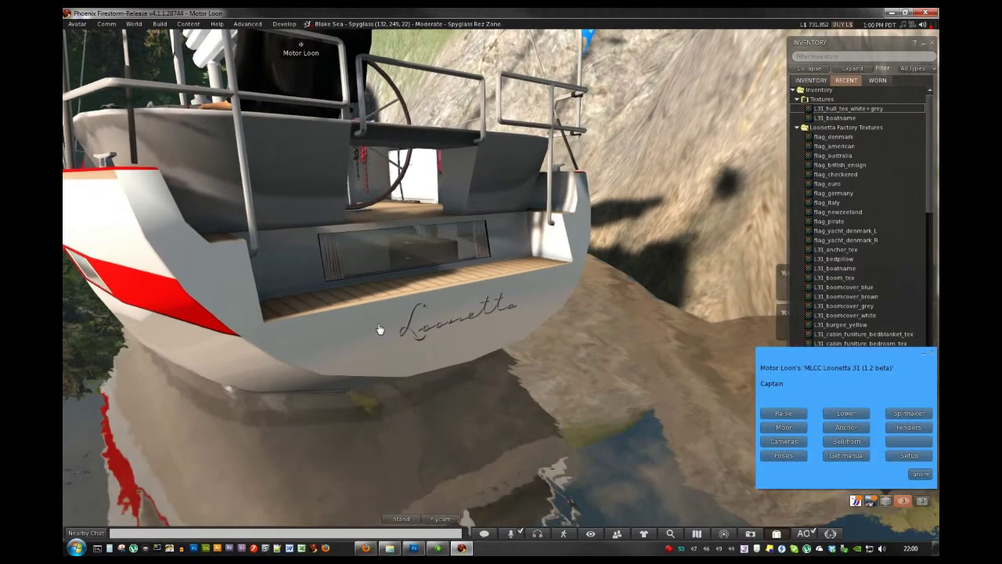
pyautogui.click(910, 456)
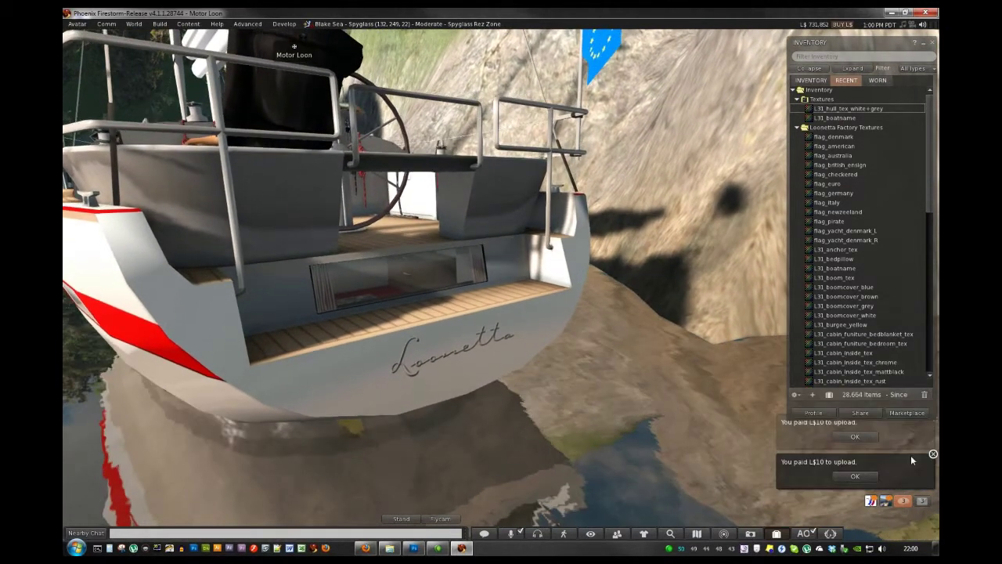
pyautogui.click(784, 413)
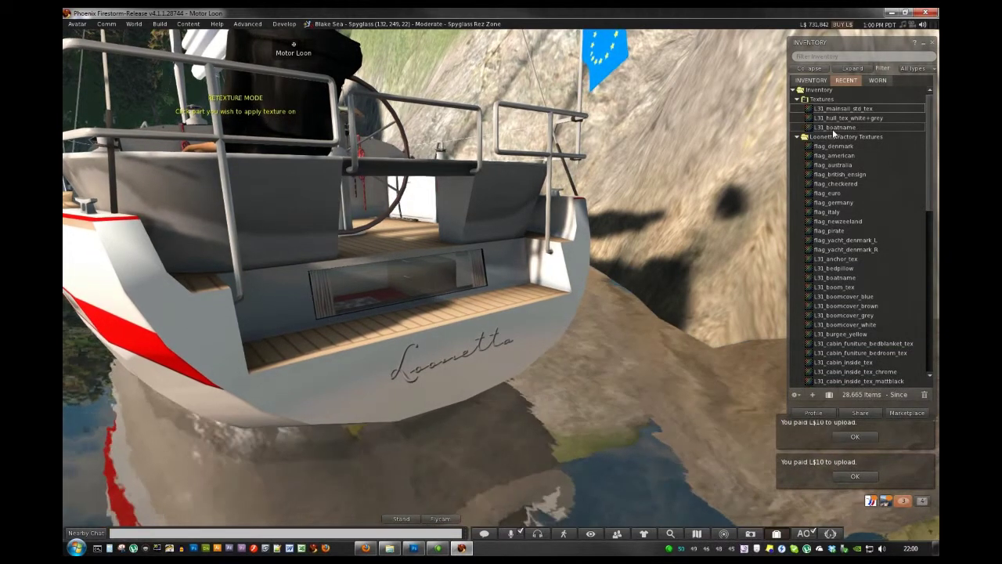
# - Copy the asset UUID of the uploaded L31_boatname texture and apply it to the Loonetta lettering on the stern
pyautogui.rightClick(834, 134)
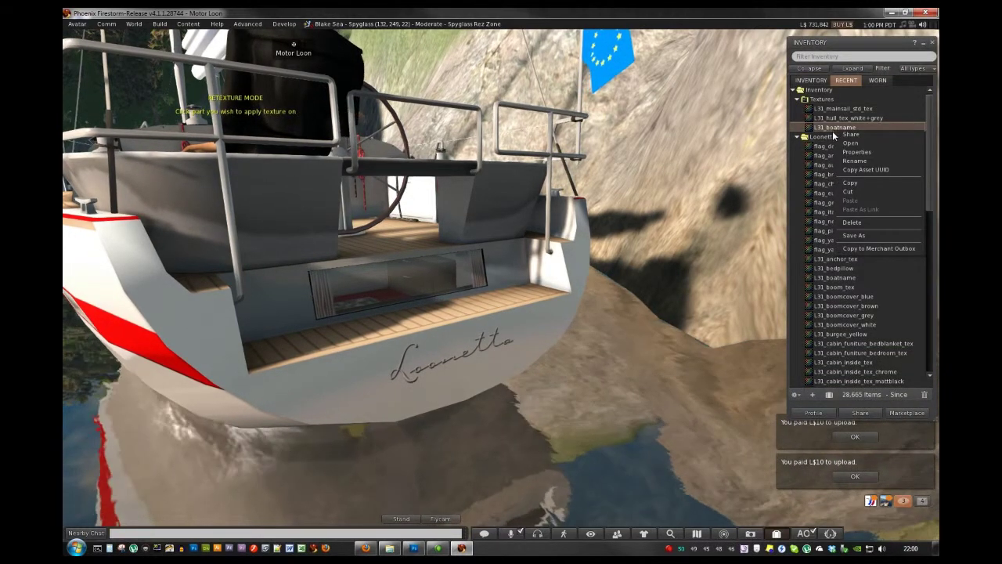
pyautogui.click(875, 170)
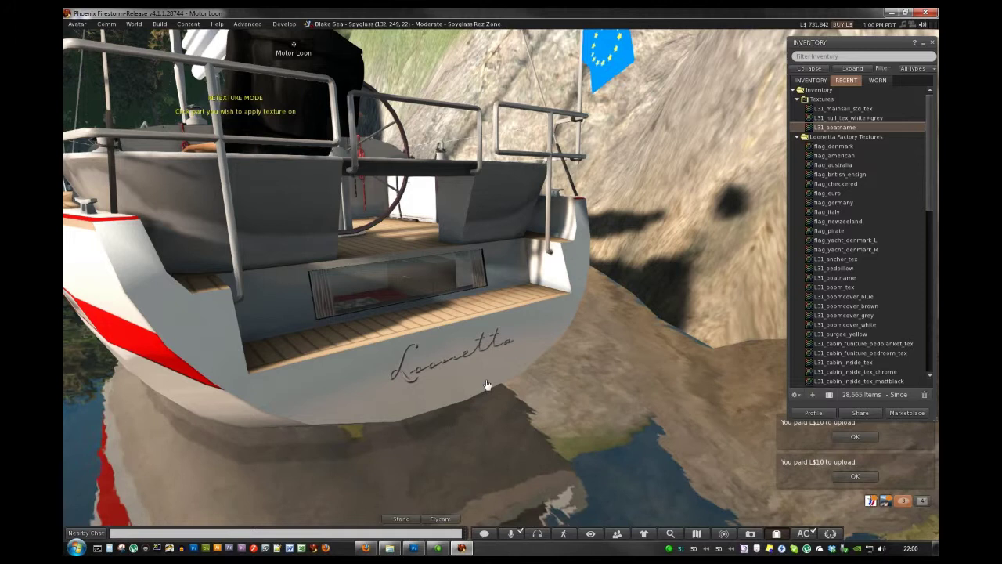
pyautogui.click(449, 361)
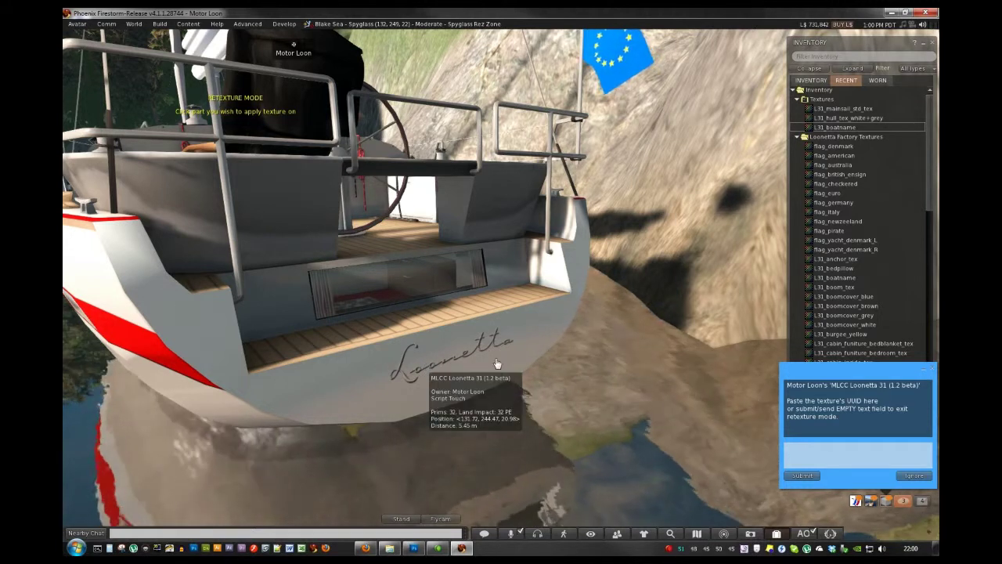
pyautogui.click(823, 463)
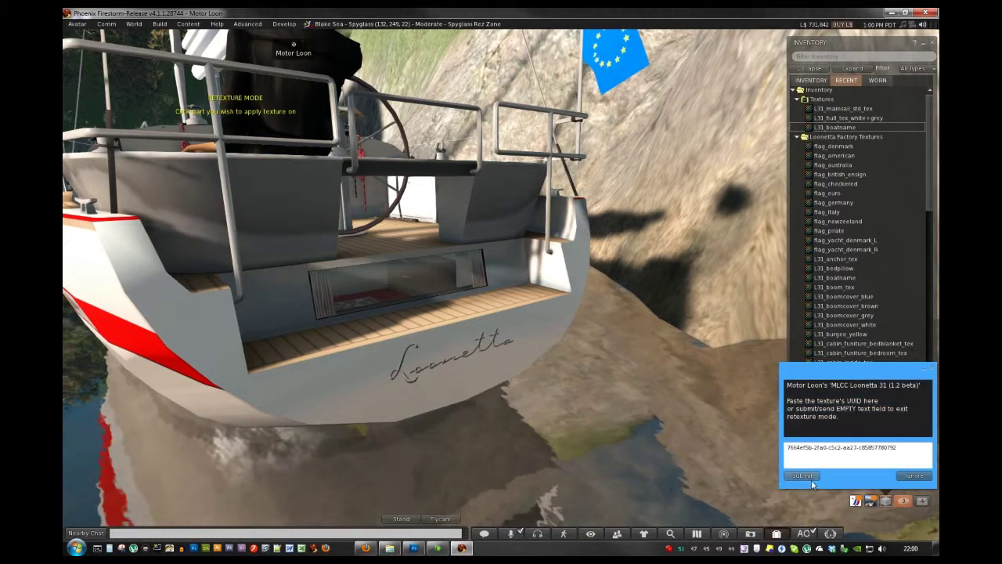
pyautogui.click(807, 476)
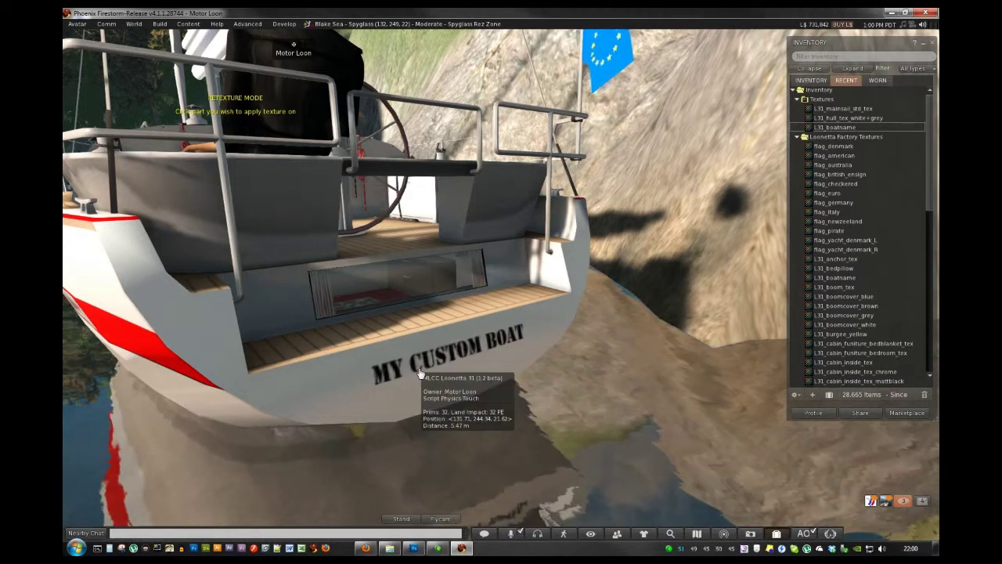
# - Examine the custom boat name on both sides of the bow and on the stern
pyautogui.press('Left')
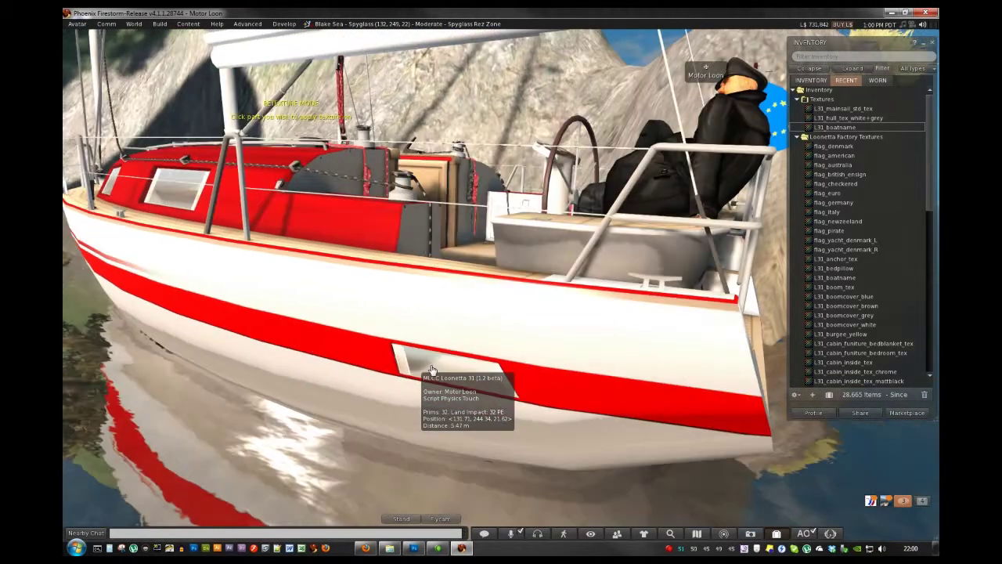
pyautogui.press('Left')
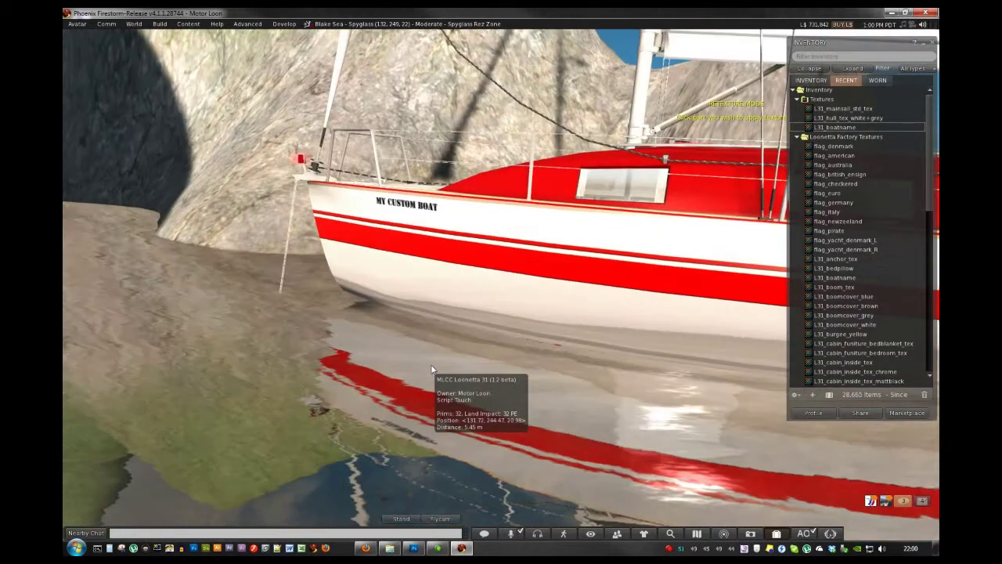
pyautogui.scroll(5, 432, 365)
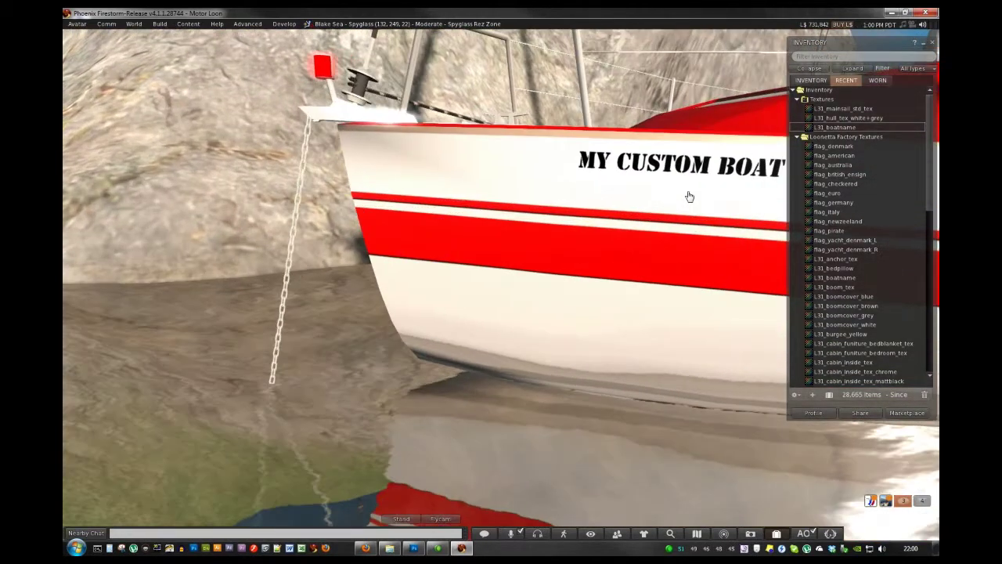
pyautogui.scroll(-5, 690, 196)
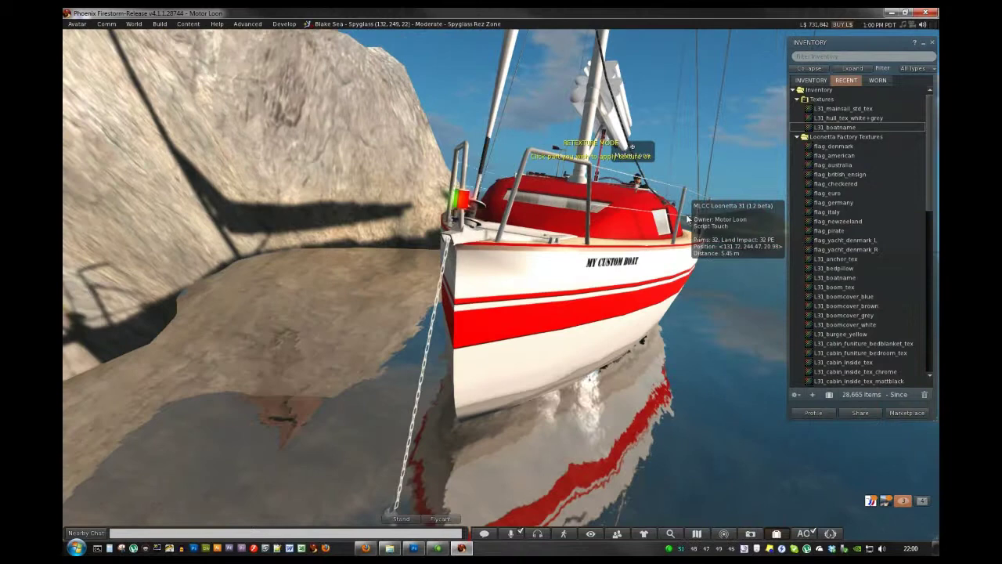
pyautogui.hotkey('alt', 'Left')
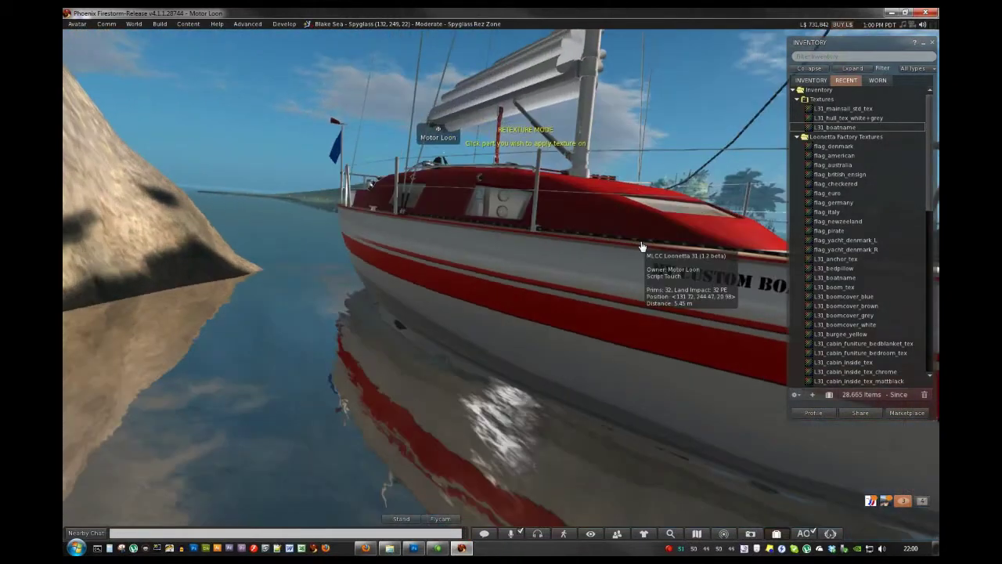
pyautogui.press('Left')
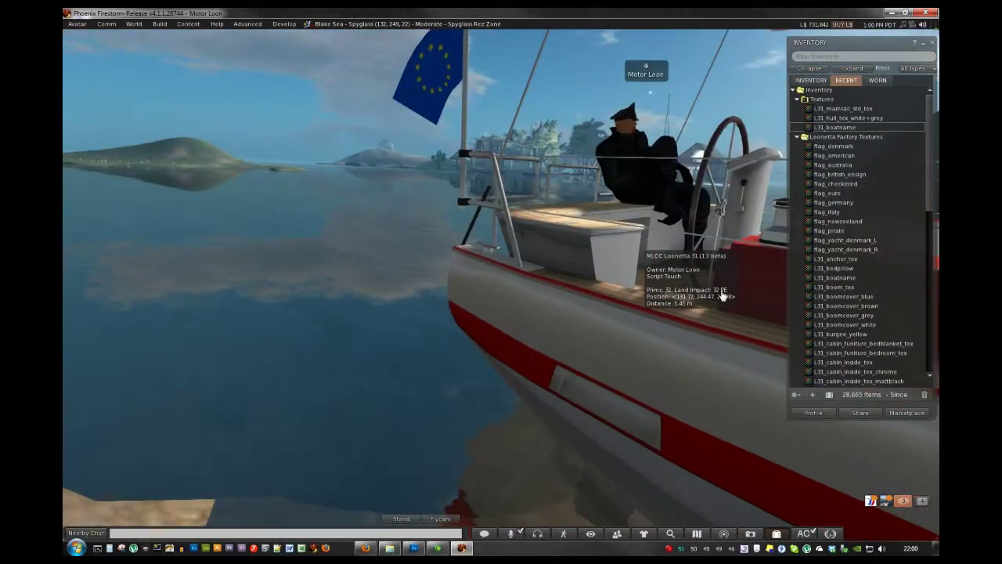
pyautogui.press('Left')
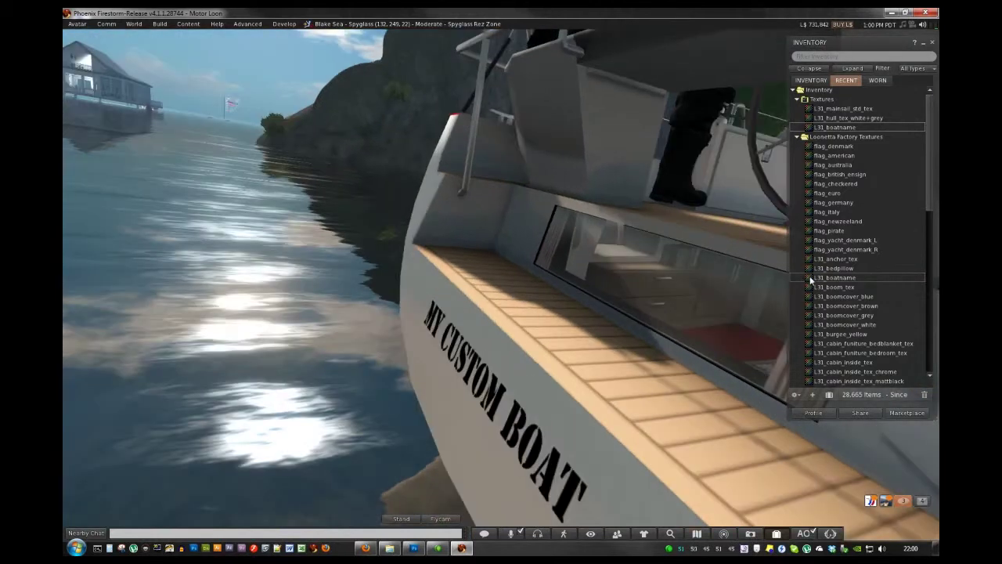
pyautogui.press('Left')
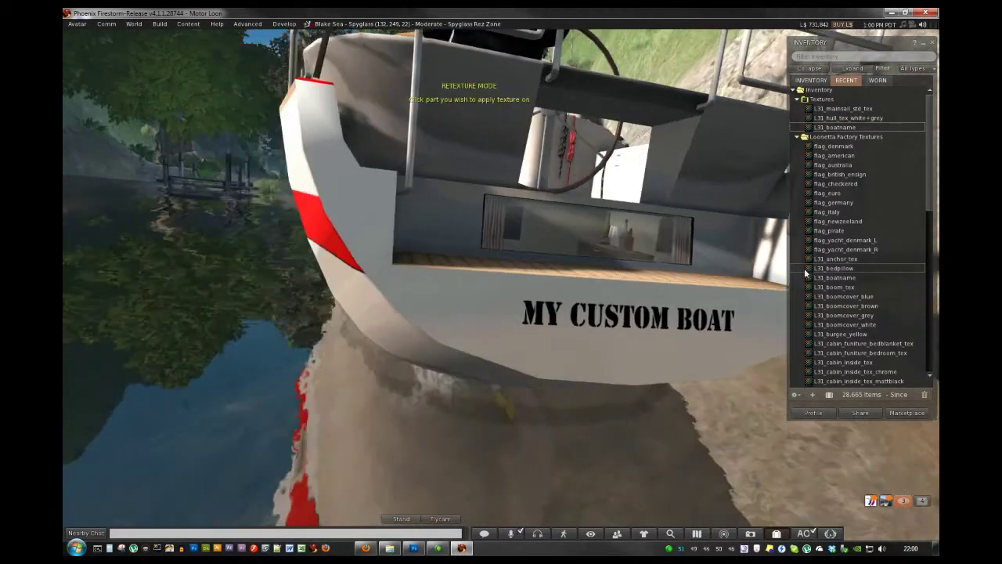
pyautogui.press('Left')
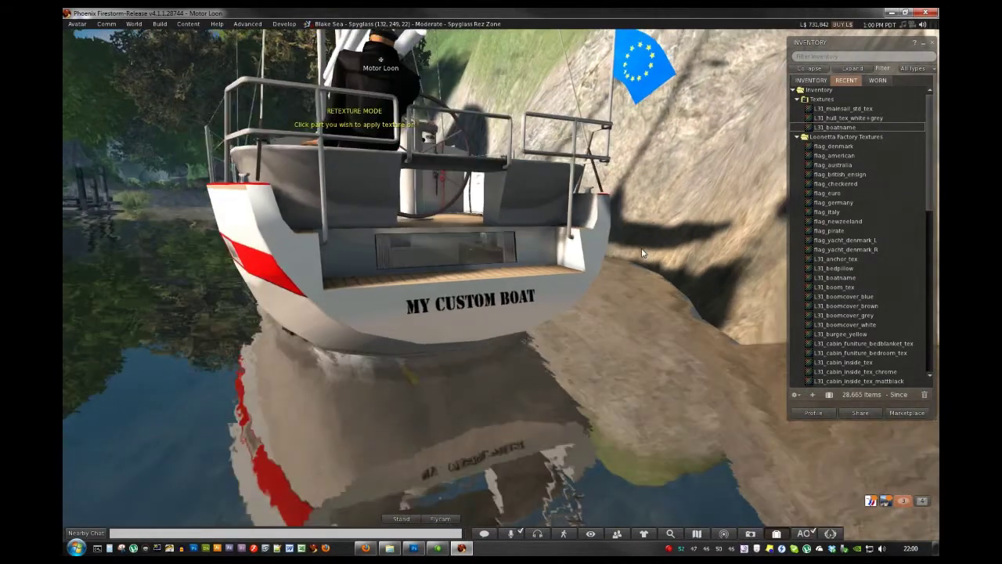
pyautogui.press('Left')
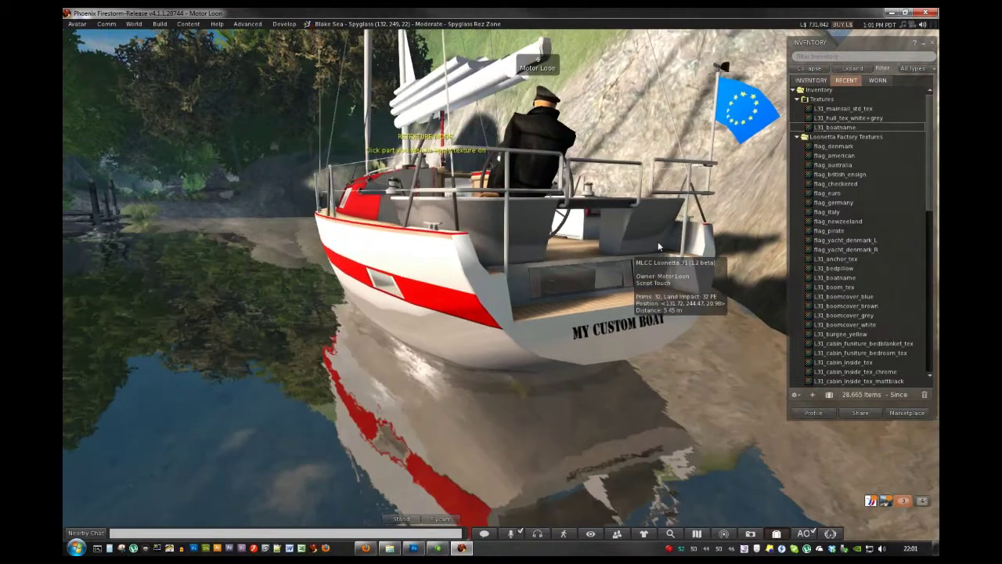
pyautogui.press('Left')
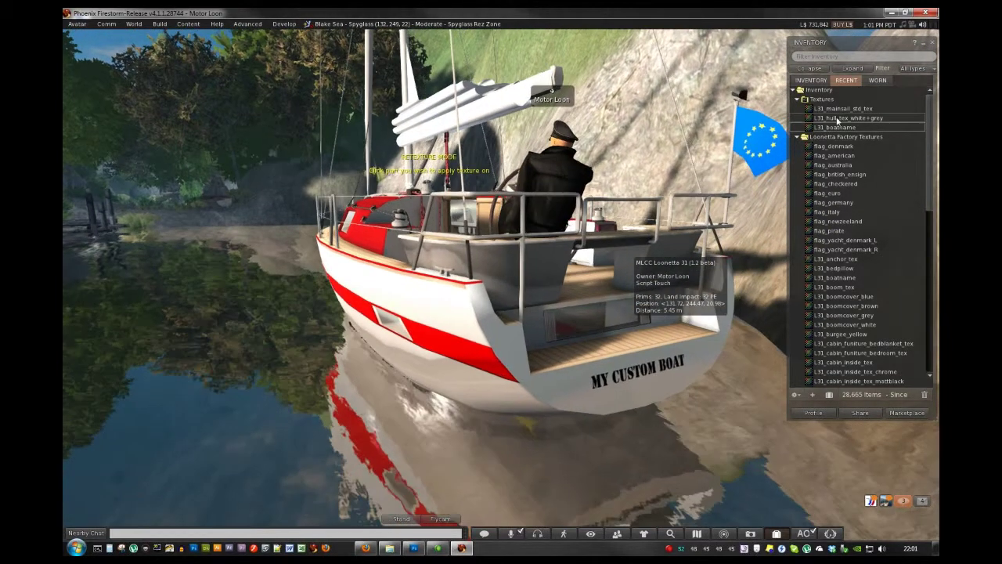
# - Copy the asset UUID of the L31_hull_tex_white+grey texture and apply it to the boat's hull
pyautogui.rightClick(838, 120)
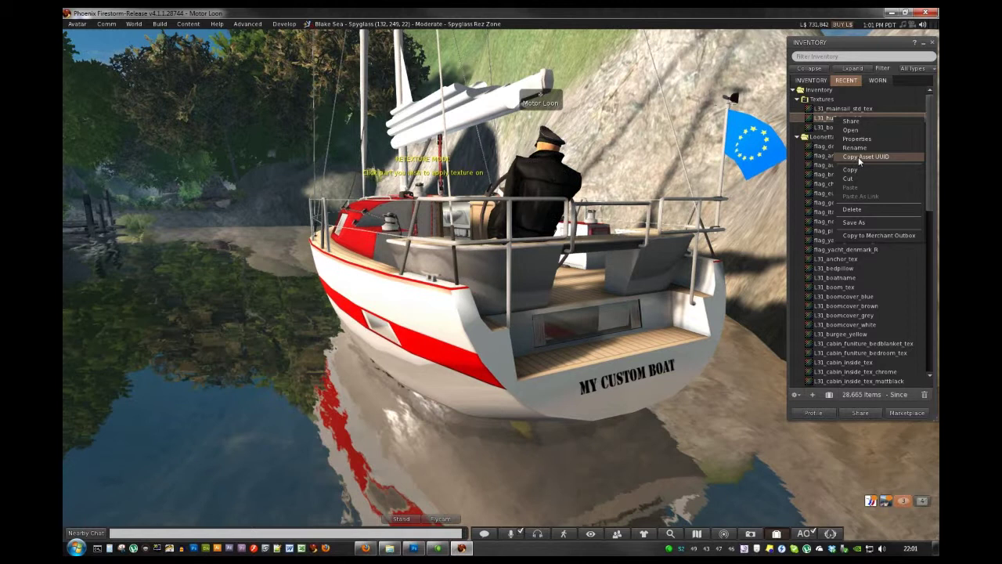
pyautogui.click(858, 156)
pyautogui.click(419, 320)
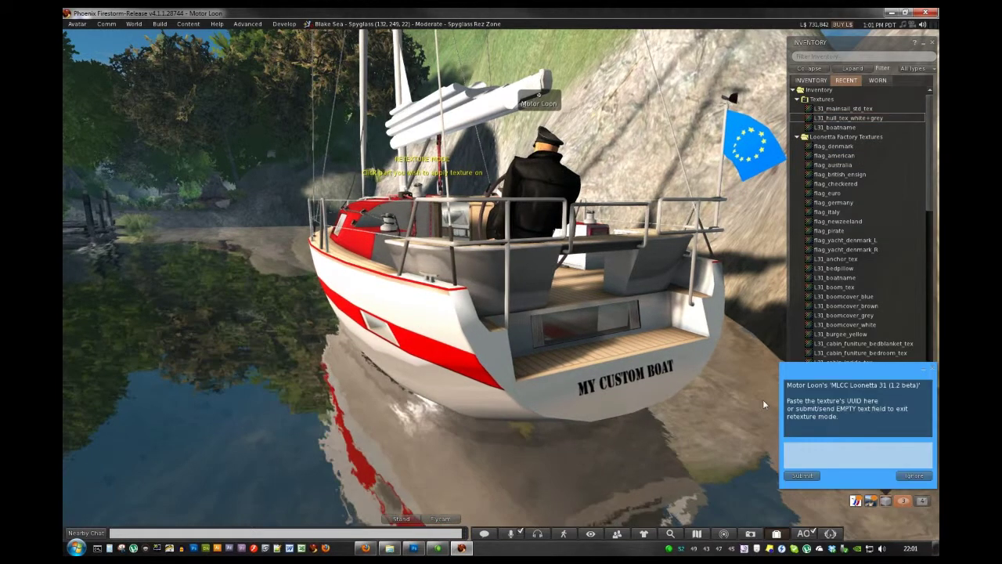
pyautogui.click(846, 454)
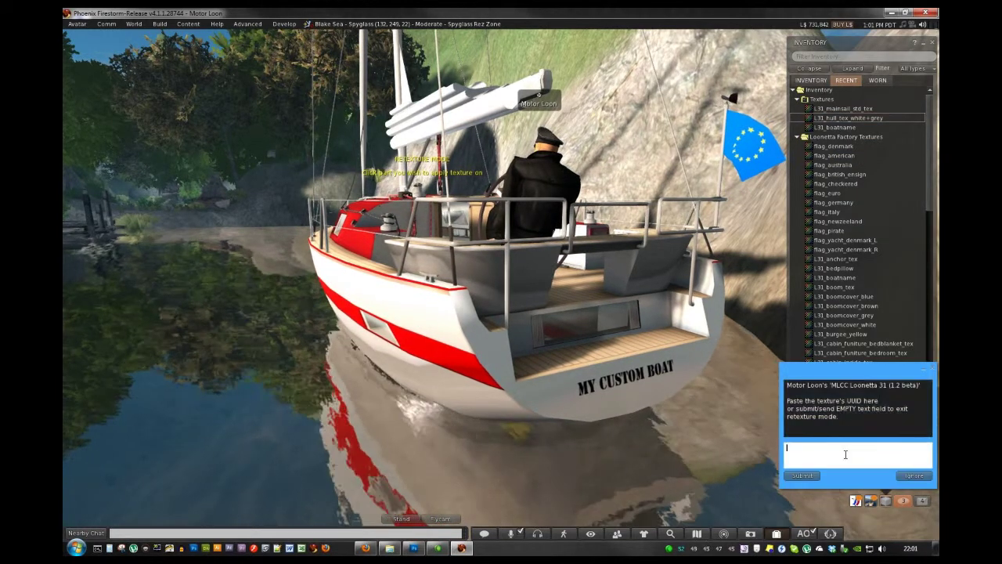
pyautogui.click(803, 476)
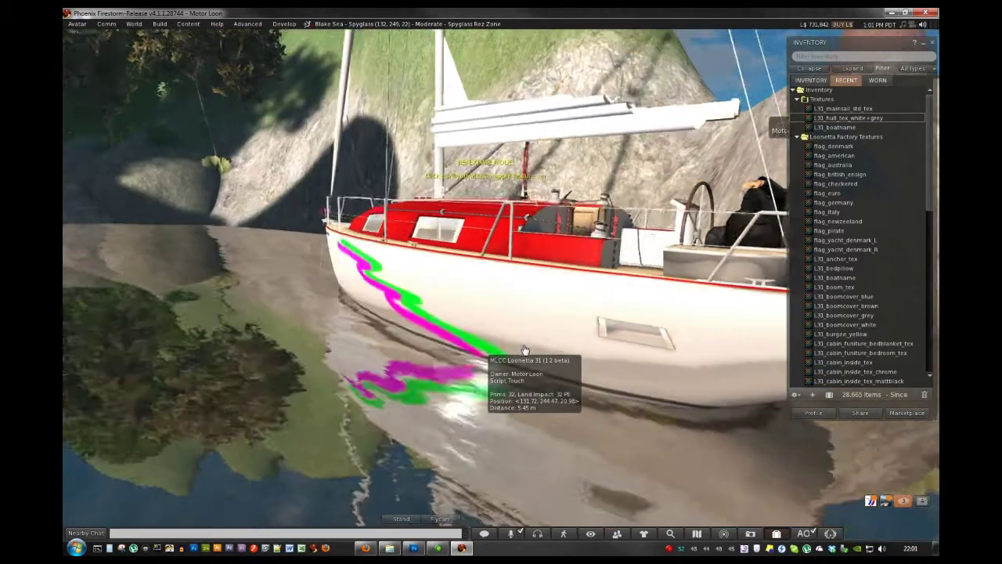
# - Copy the asset UUID of the uploaded L31_mainsail_std_tex texture and apply it to the furled mainsail
pyautogui.moveTo(525, 350); pyautogui.dragTo(648, 351)
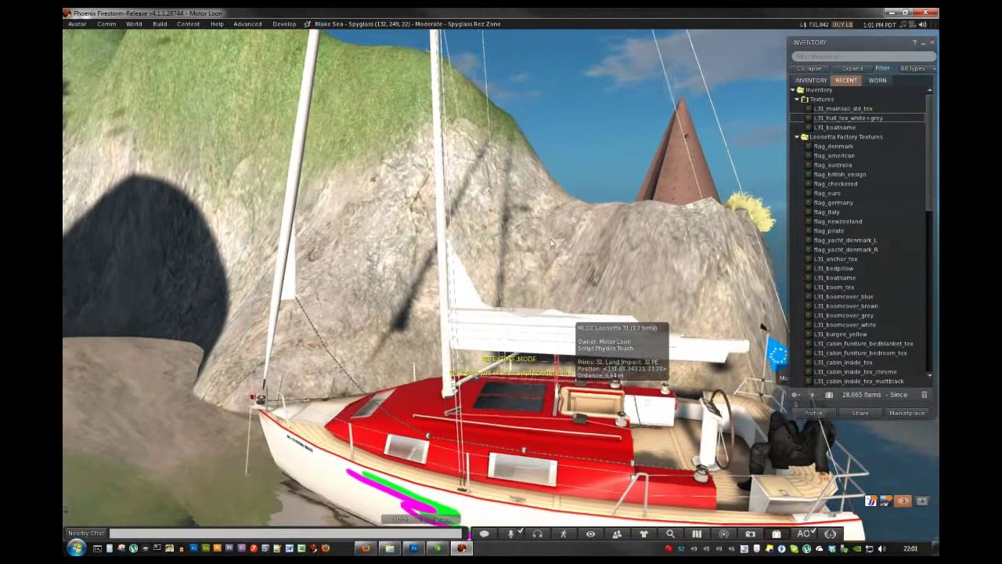
pyautogui.moveTo(551, 245); pyautogui.dragTo(555, 285)
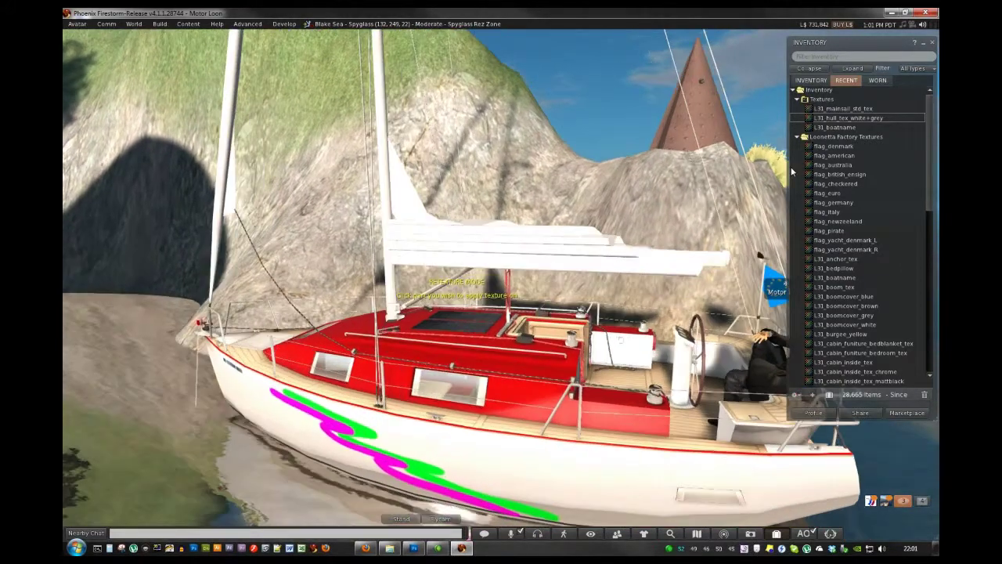
pyautogui.rightClick(838, 108)
pyautogui.click(871, 148)
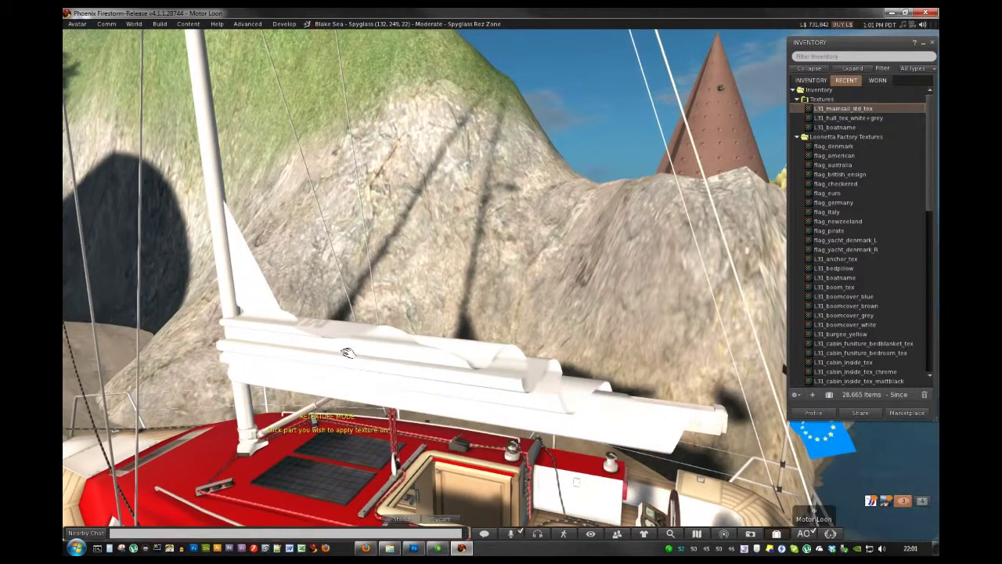
pyautogui.click(353, 349)
pyautogui.click(819, 463)
pyautogui.hotkey('ctrl', 'v')
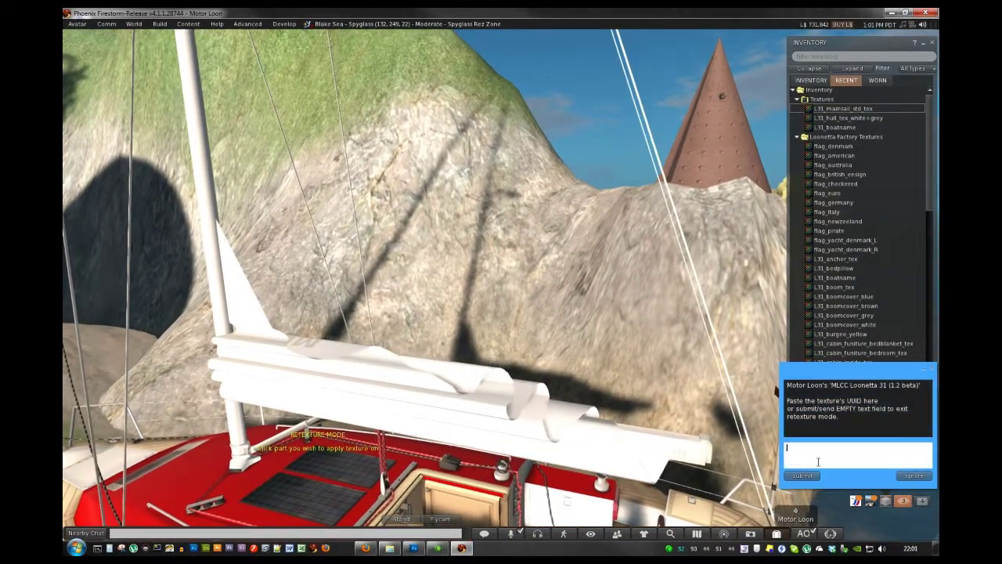
pyautogui.click(802, 475)
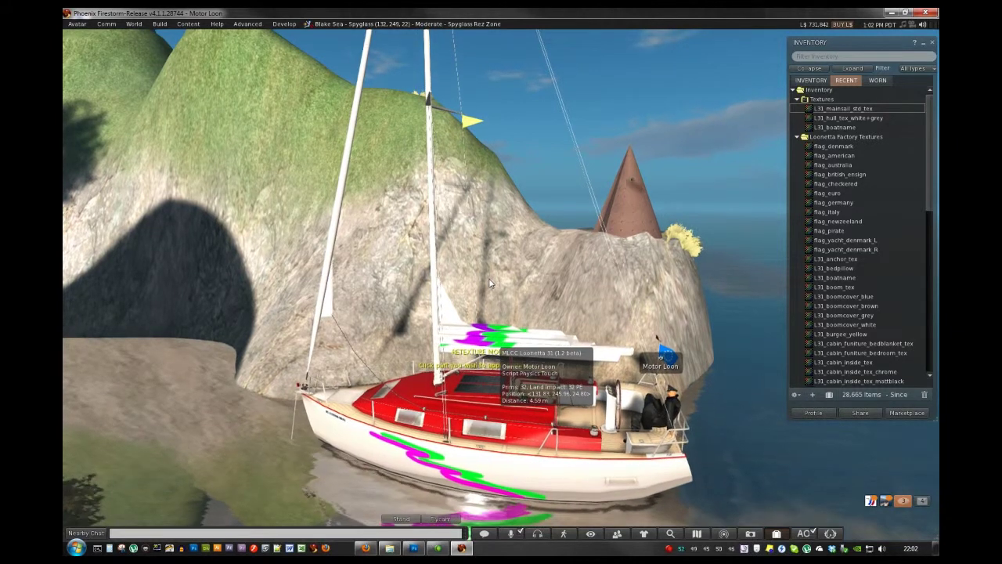
# - Exit retexture mode by submitting an empty texture field, and show all of the boat's sails from its setup options
pyautogui.click(530, 419)
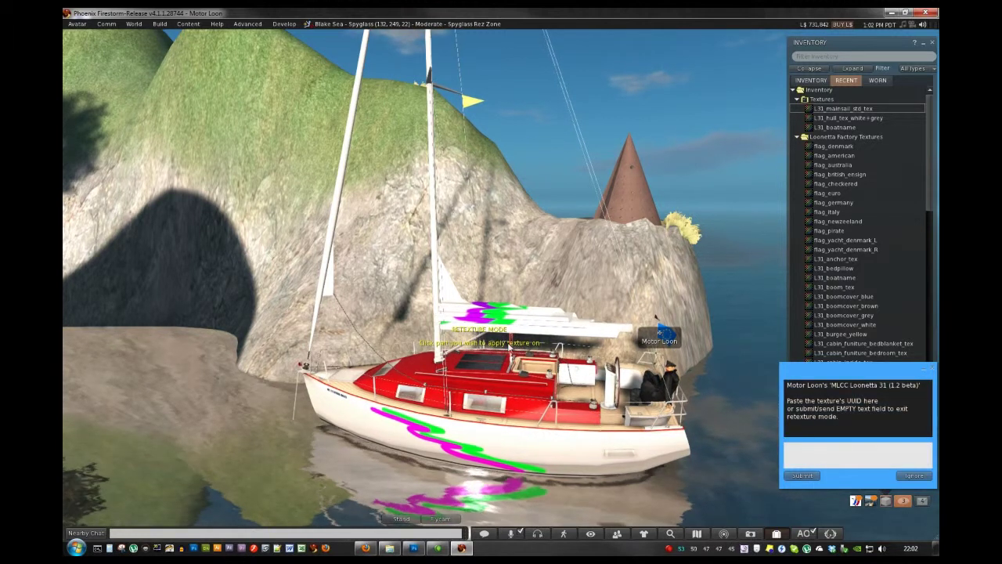
pyautogui.click(799, 476)
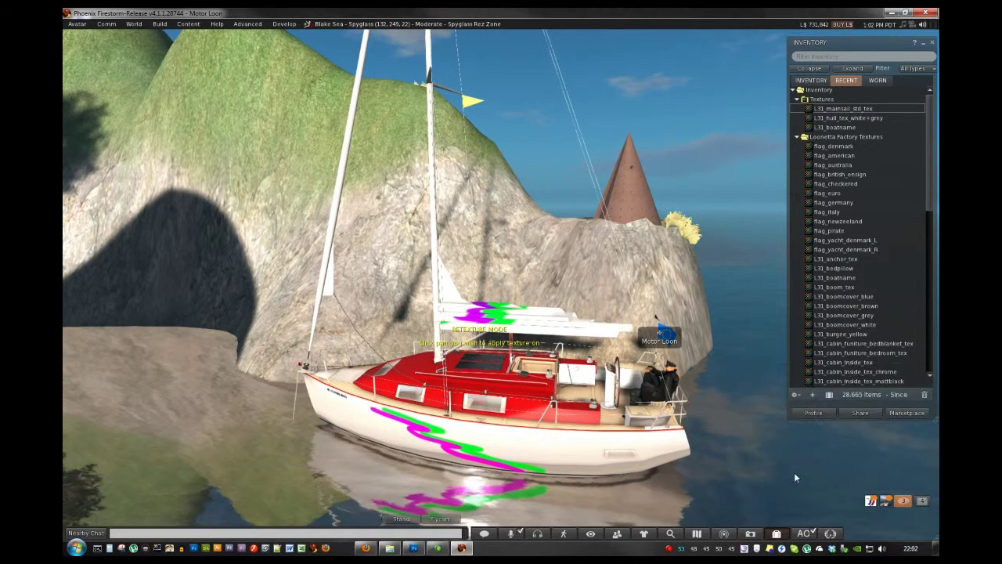
pyautogui.click(561, 439)
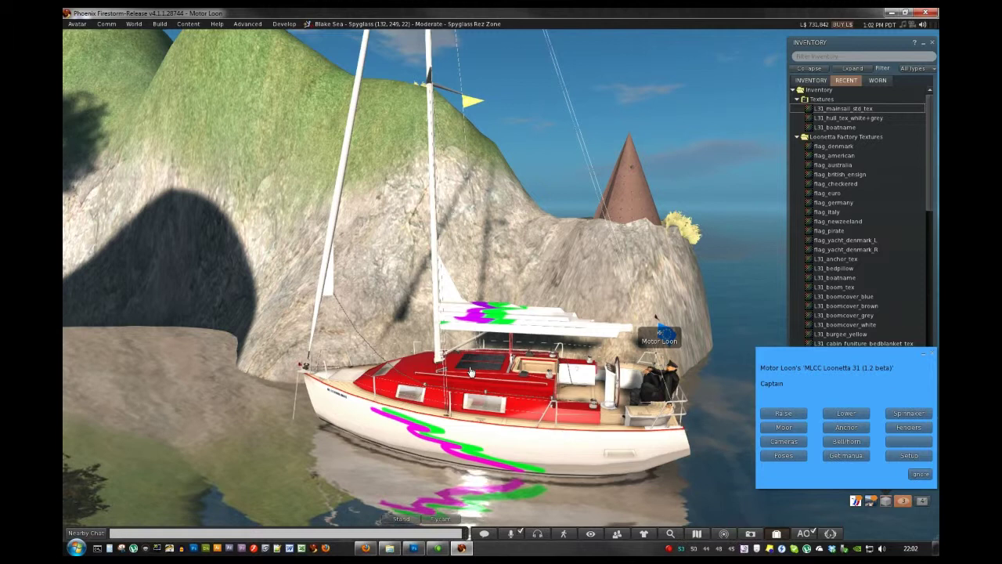
pyautogui.click(905, 456)
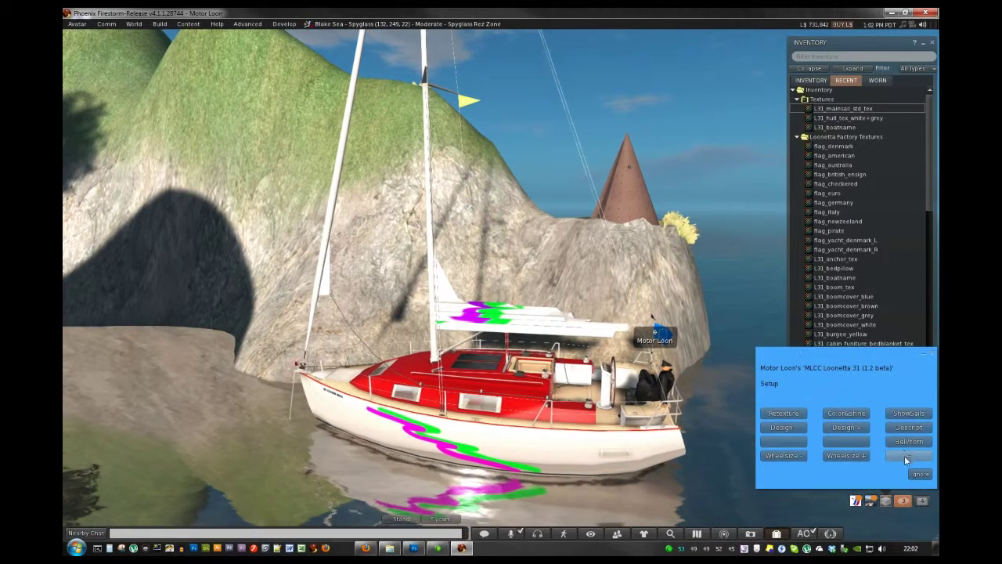
pyautogui.click(909, 415)
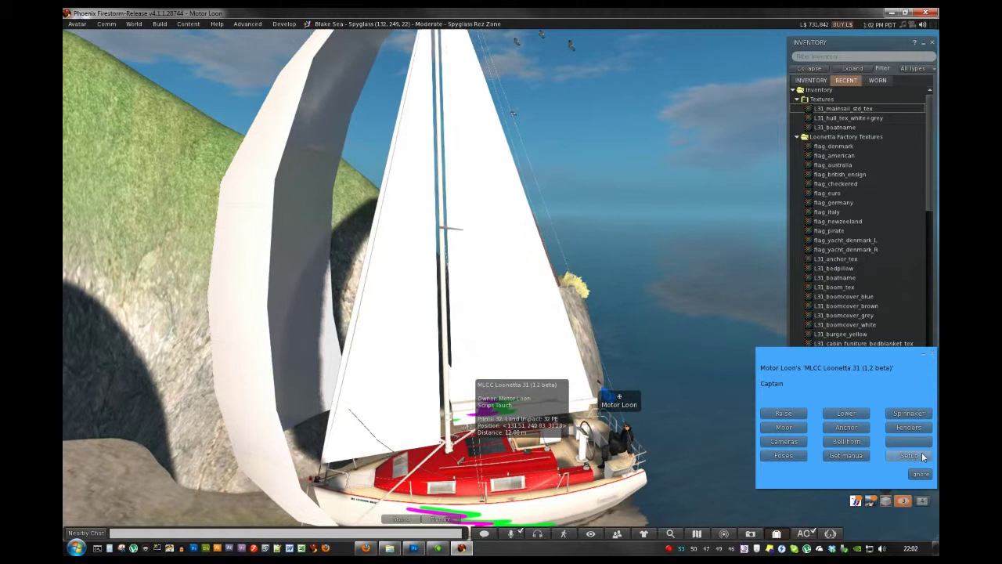
# - Apply the copied L31_mainsail_std_tex UUID to the raised mainsail in retexture mode, and exit the mode with an empty submission
pyautogui.click(921, 456)
pyautogui.click(784, 413)
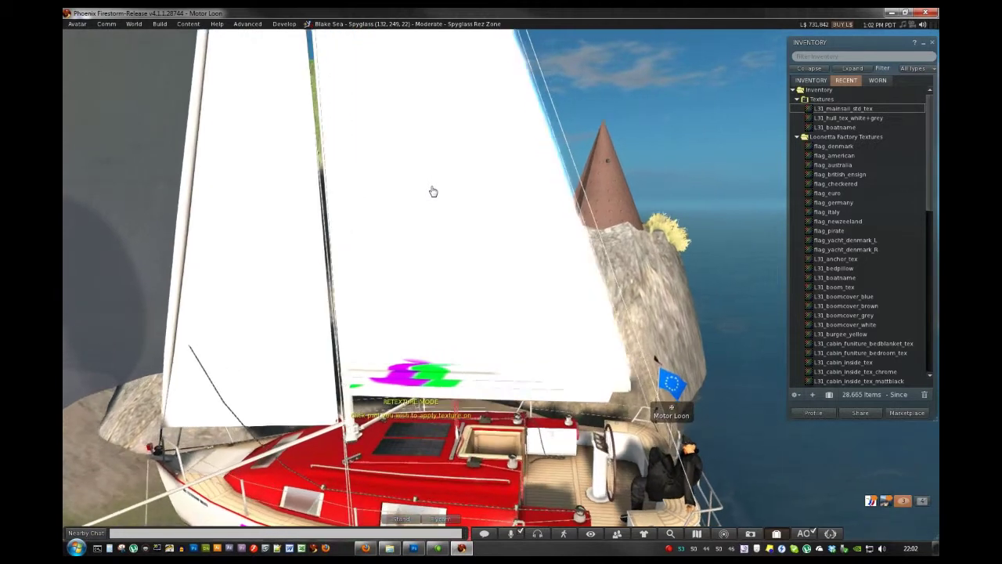
pyautogui.click(434, 194)
pyautogui.click(817, 456)
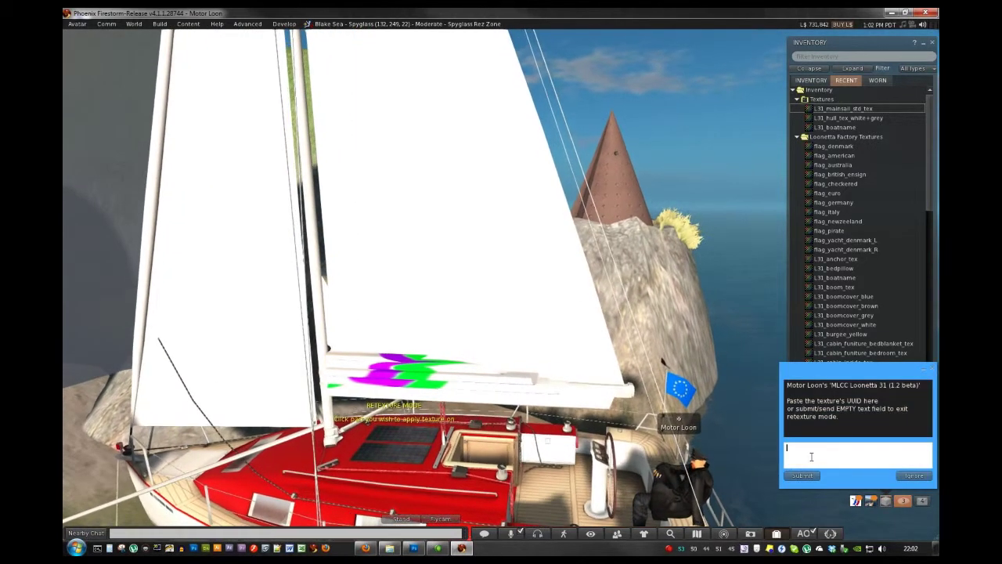
pyautogui.click(800, 476)
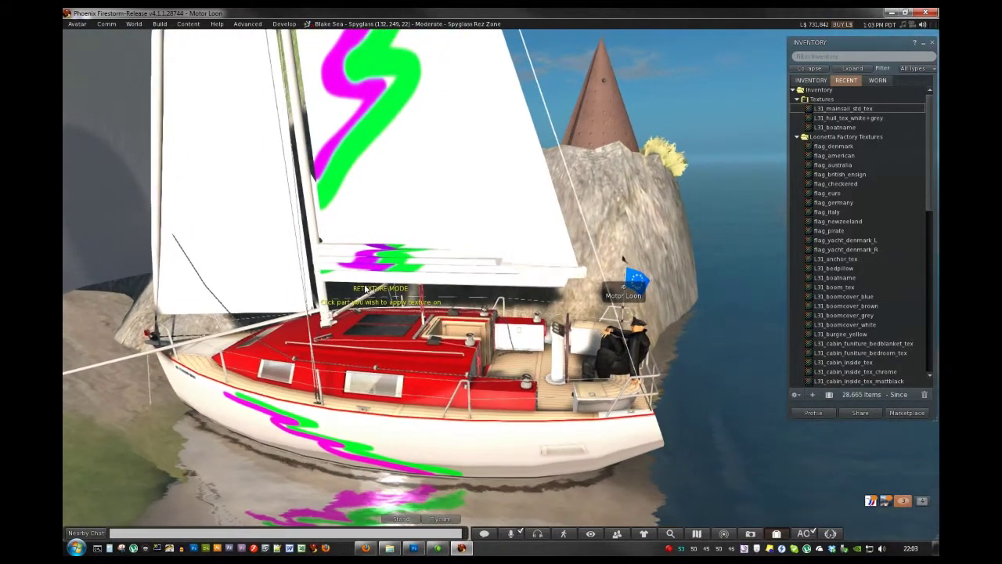
pyautogui.click(431, 371)
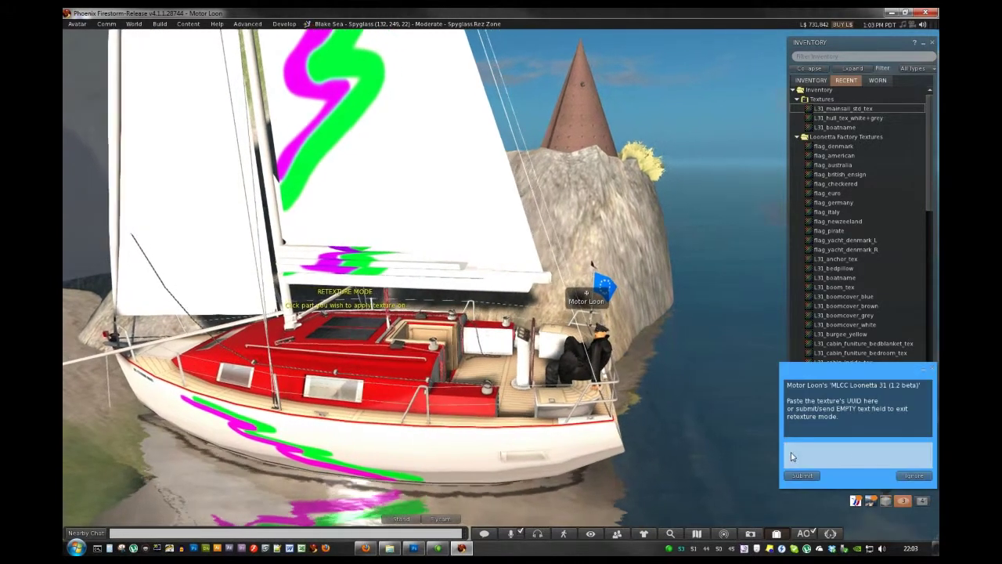
pyautogui.click(802, 476)
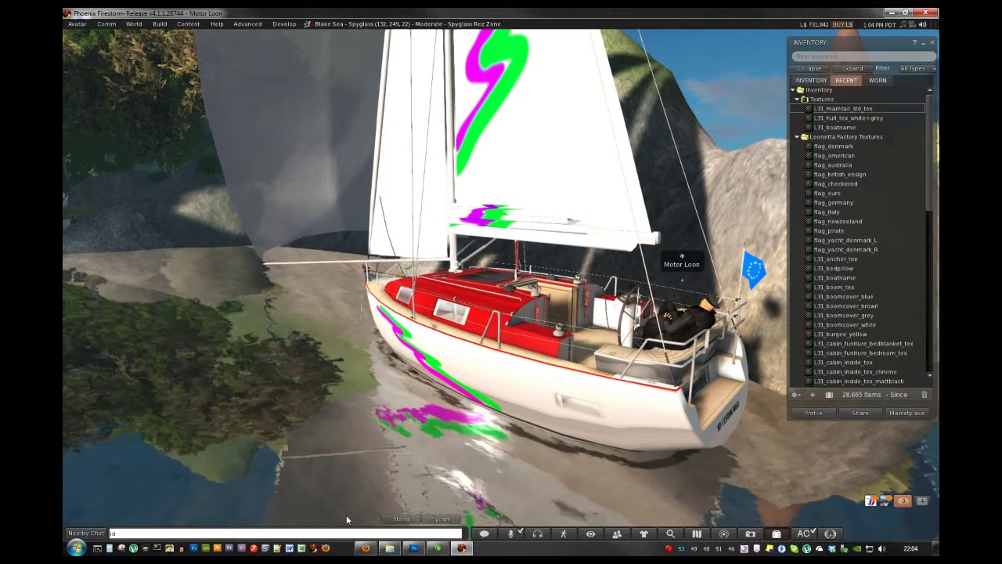
# - Set the boat's ID with the nearby chat command "id testpaint" and check the ID in the edited object's name
pyautogui.write('id testpaint')
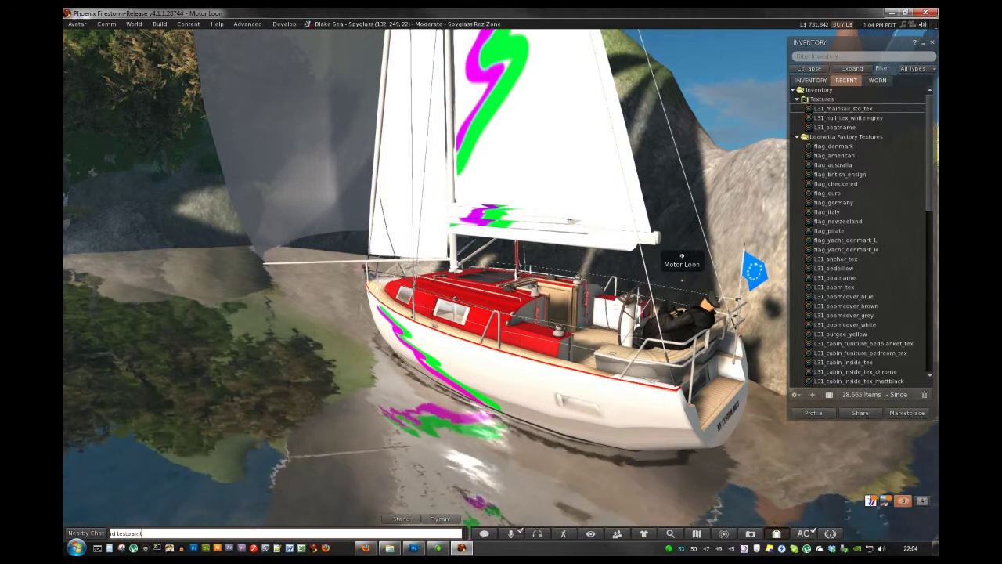
pyautogui.press('Return')
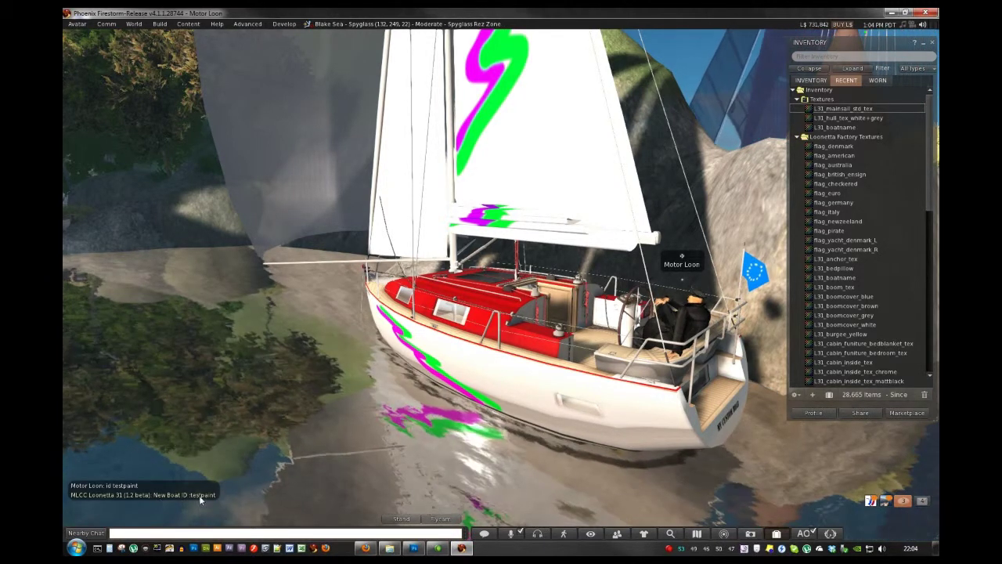
pyautogui.rightClick(523, 193)
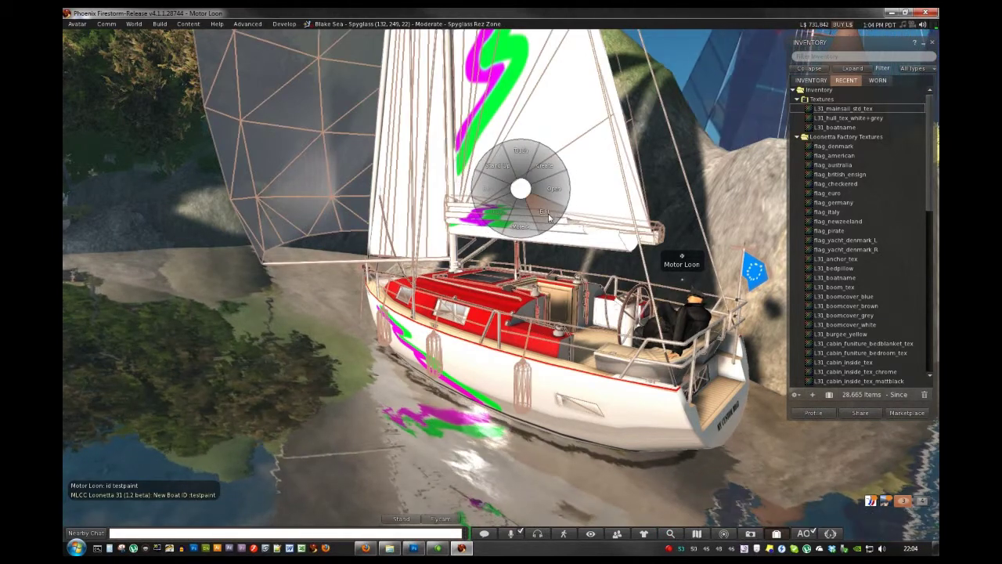
pyautogui.click(548, 217)
pyautogui.click(86, 158)
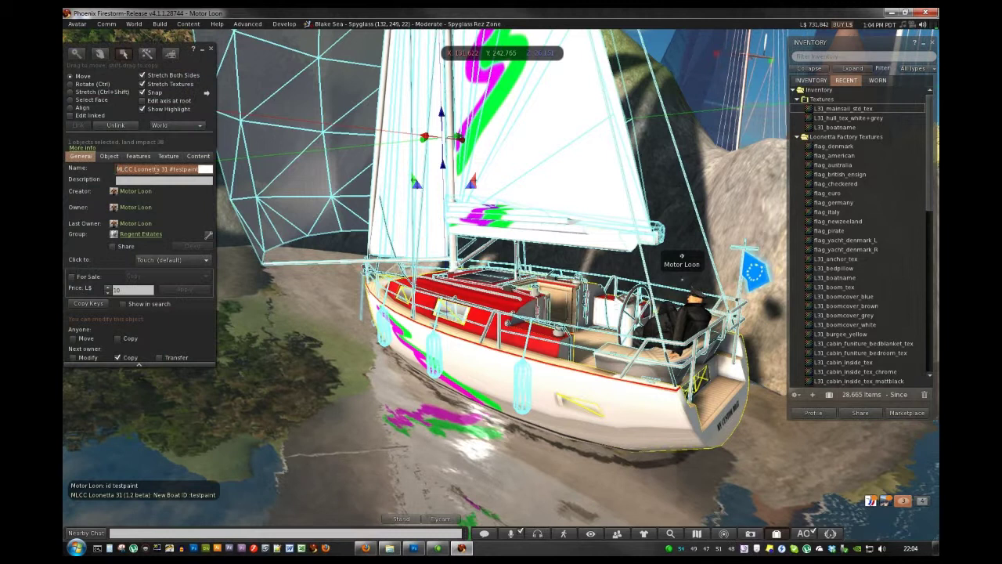
pyautogui.doubleClick(184, 169)
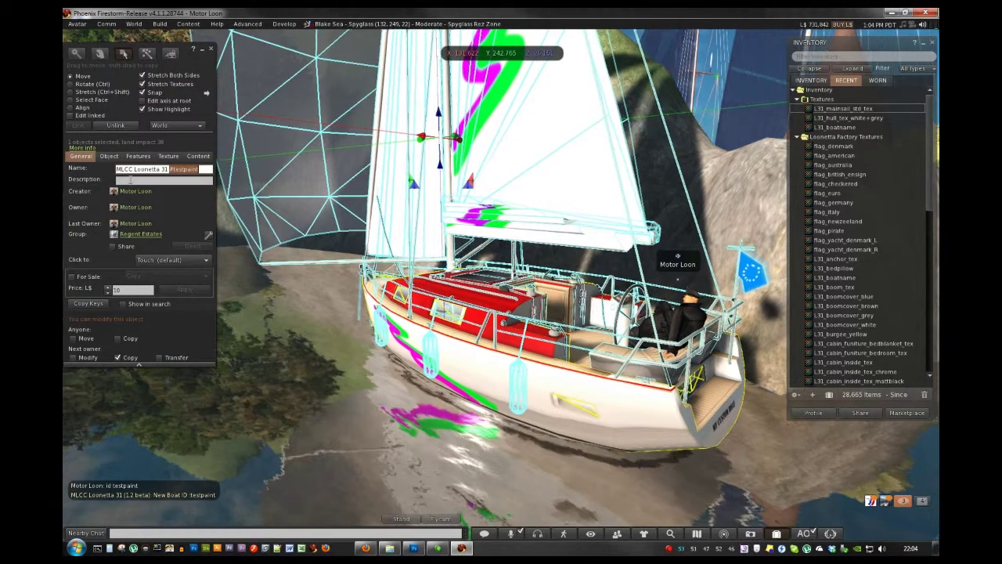
pyautogui.press('Escape')
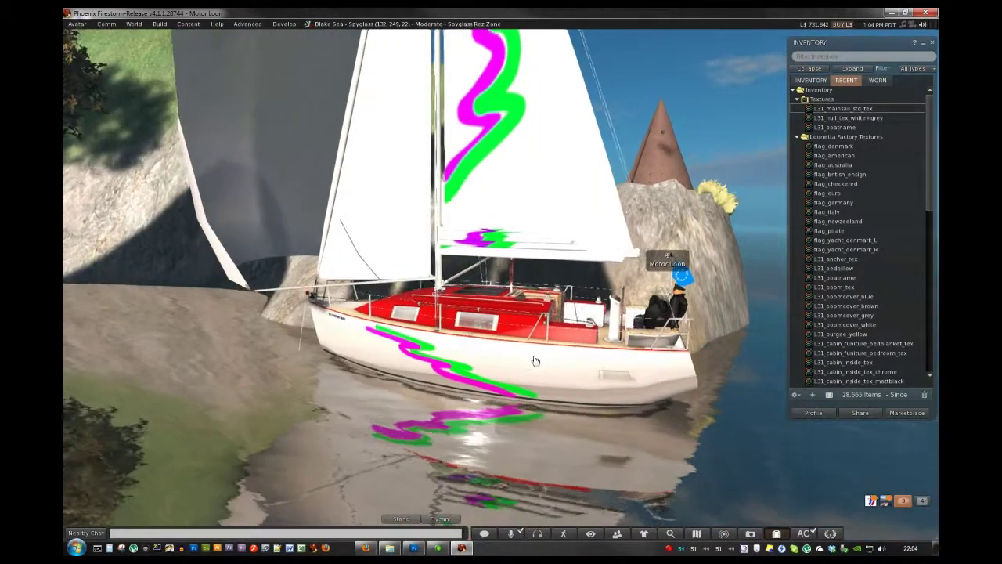
# - Load the boat's next paint design from its setup options
pyautogui.click(535, 361)
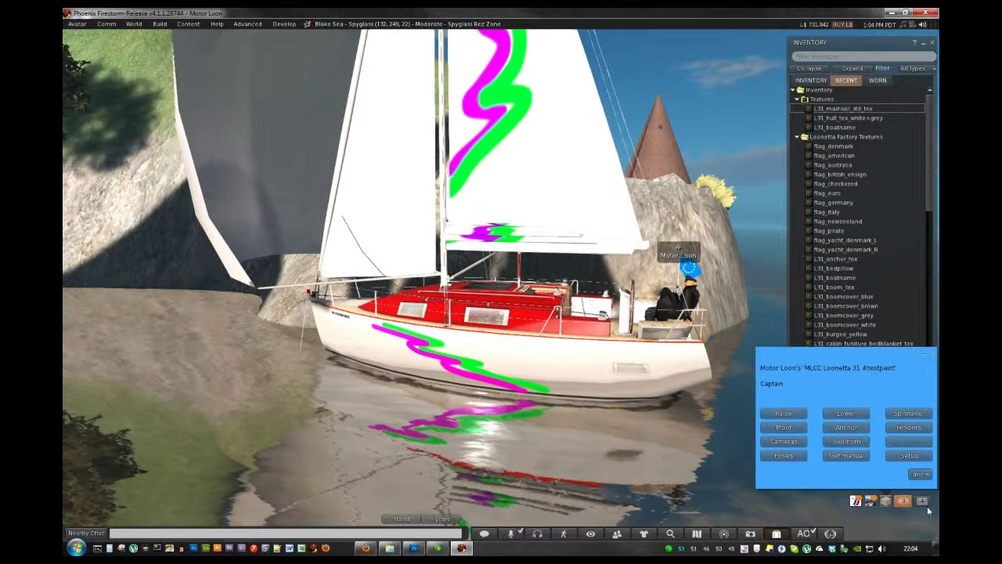
pyautogui.click(907, 455)
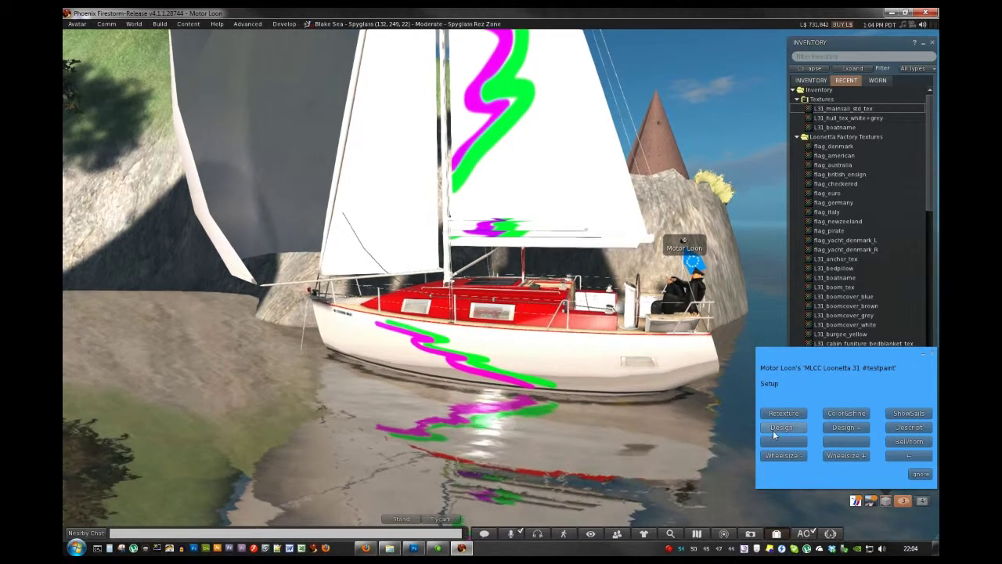
pyautogui.click(843, 428)
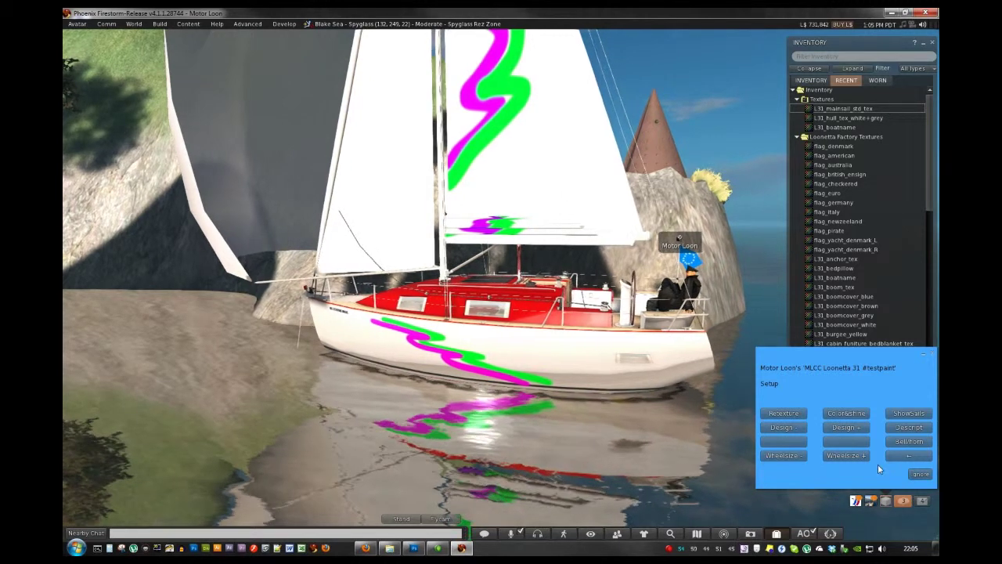
pyautogui.click(847, 428)
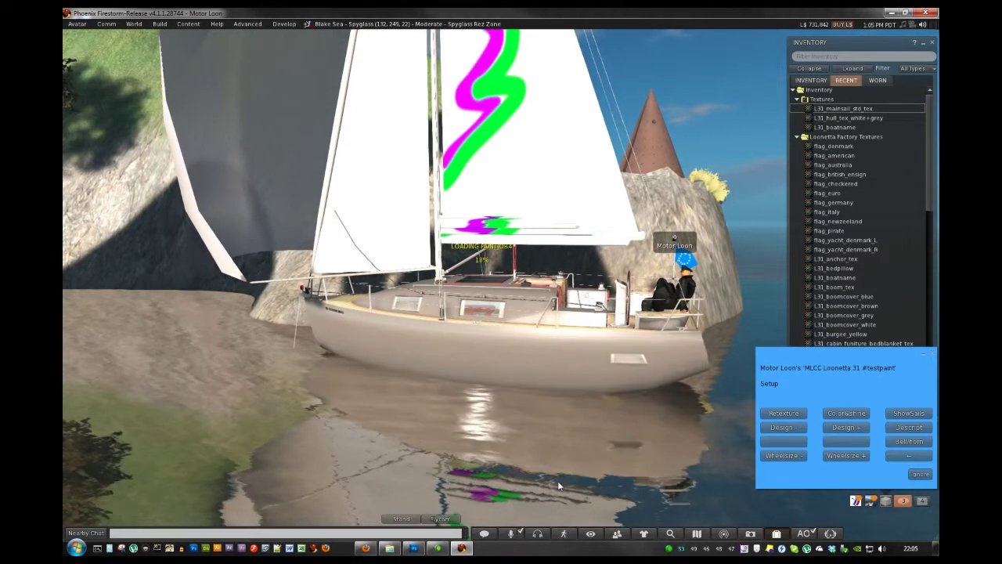